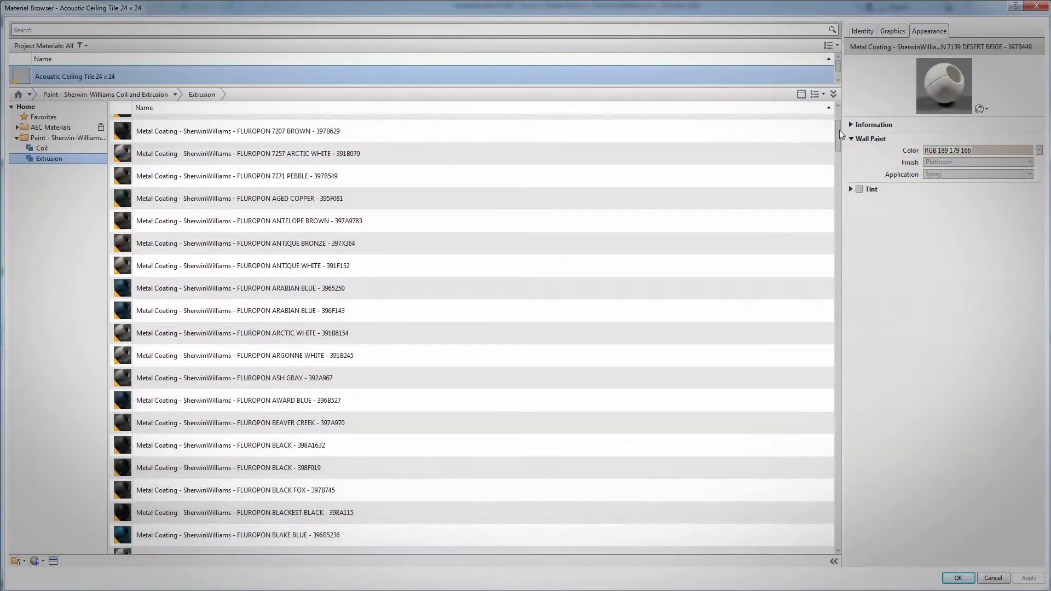
drag(839, 130, 839, 142)
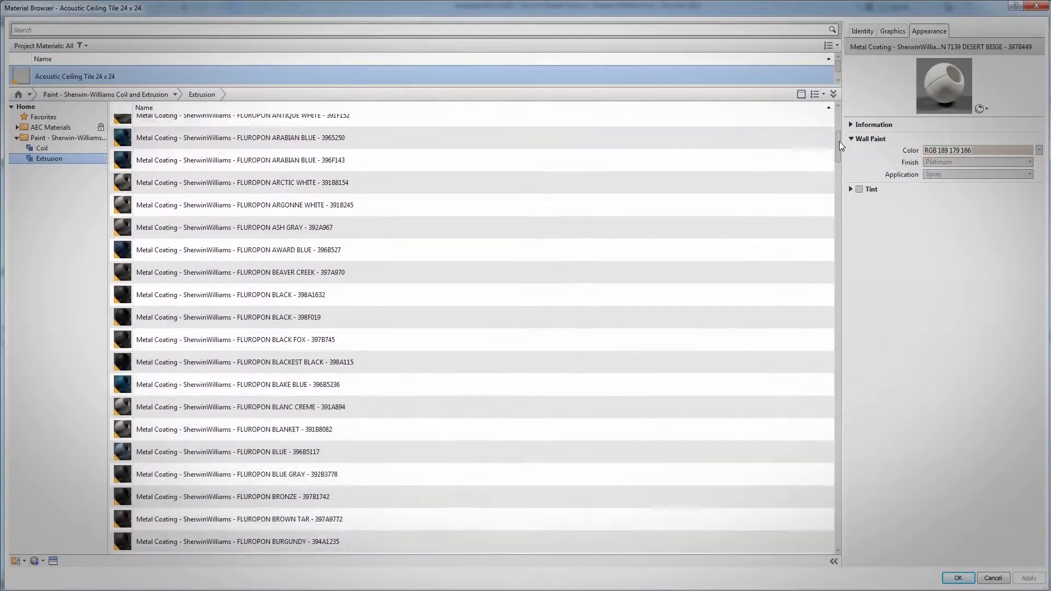
drag(839, 141, 840, 157)
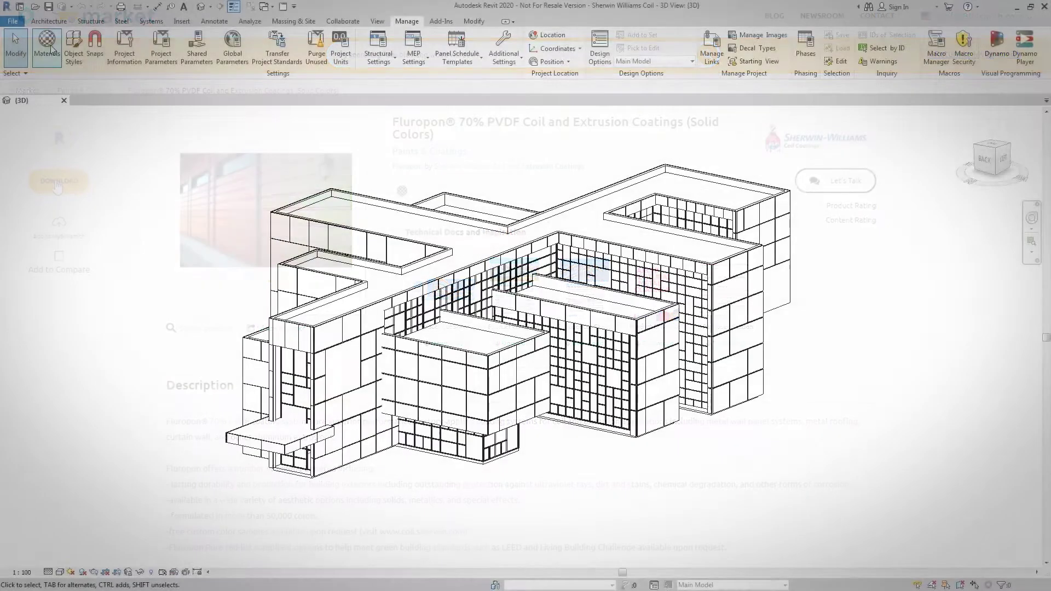
Open the 'Paint - Sherwin-Williams Coil and Extrusion.adsklib' library in the Material Browser
click(47, 43)
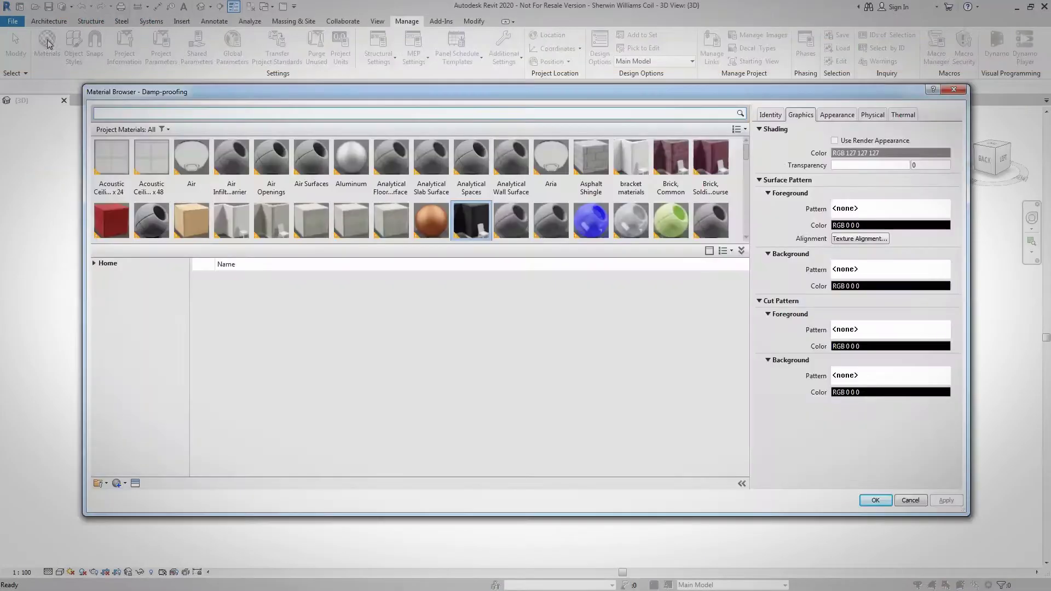
click(105, 485)
click(117, 494)
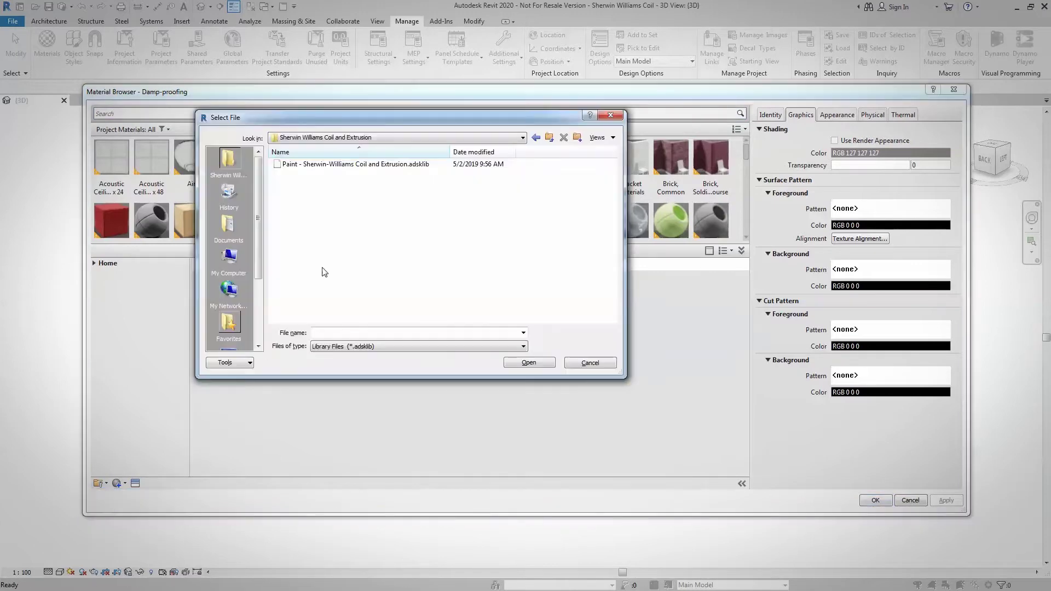
click(543, 363)
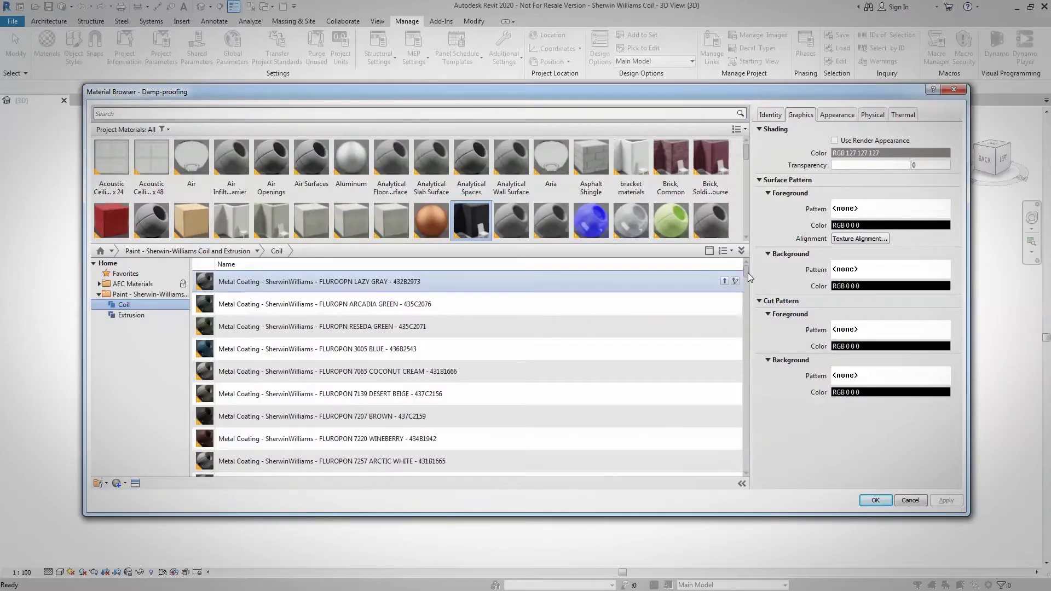
drag(748, 274, 747, 295)
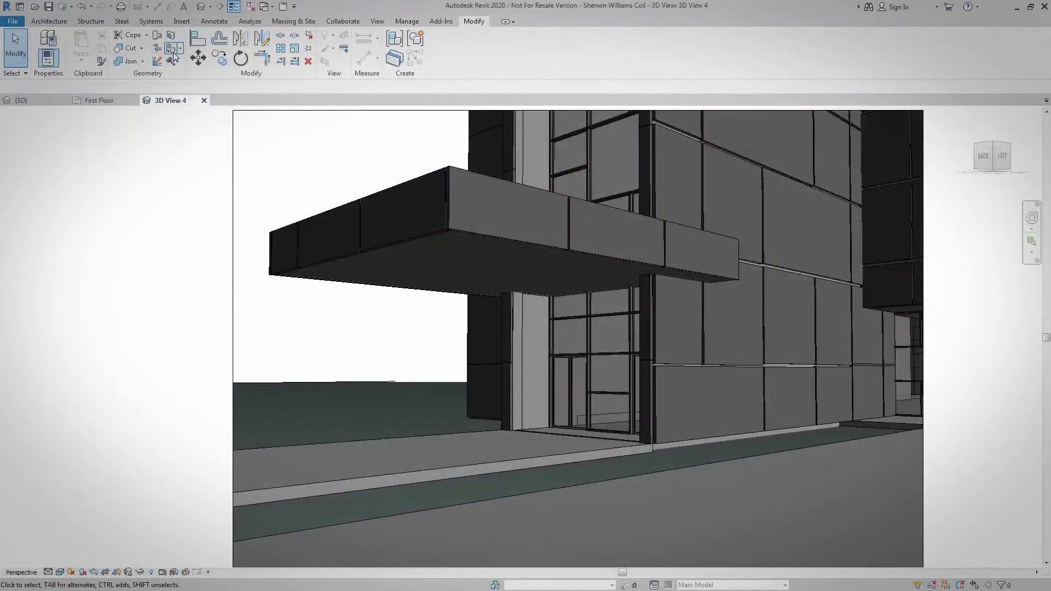
Search materials for Sherwin Williams and paint the canopy face with FLUROPON GREEN
click(172, 50)
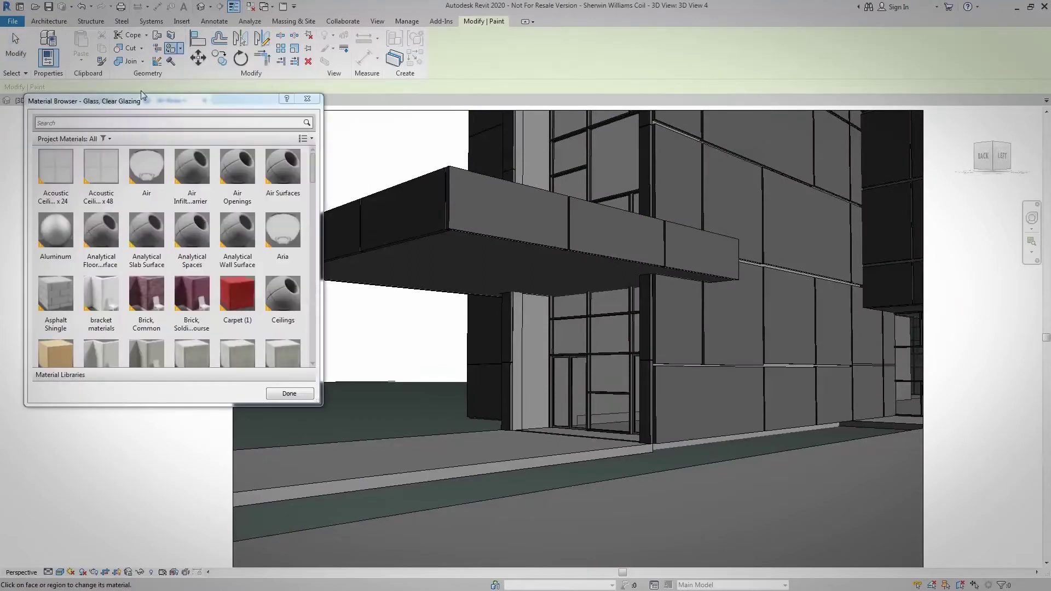
click(130, 123)
text(Sherwin Williams)
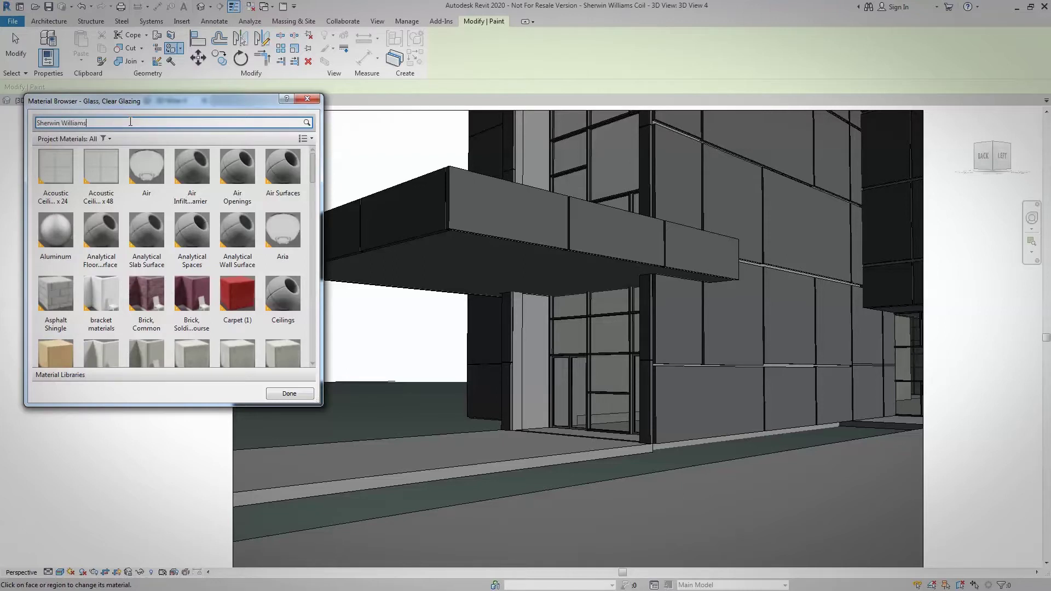
key(Return)
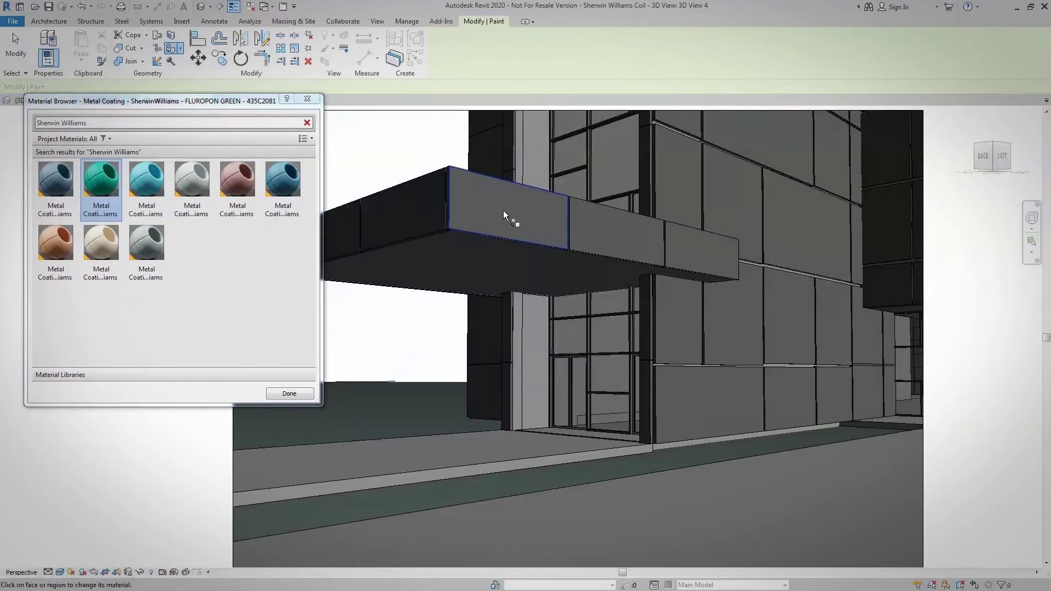
click(688, 252)
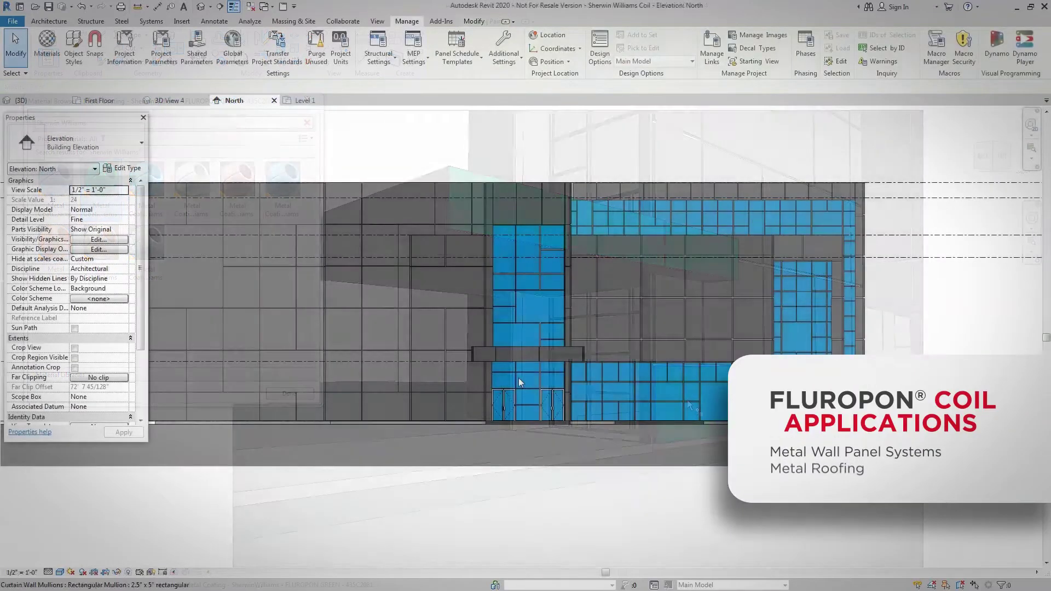
scroll(518, 378, up, 3)
scroll(517, 373, up, 3)
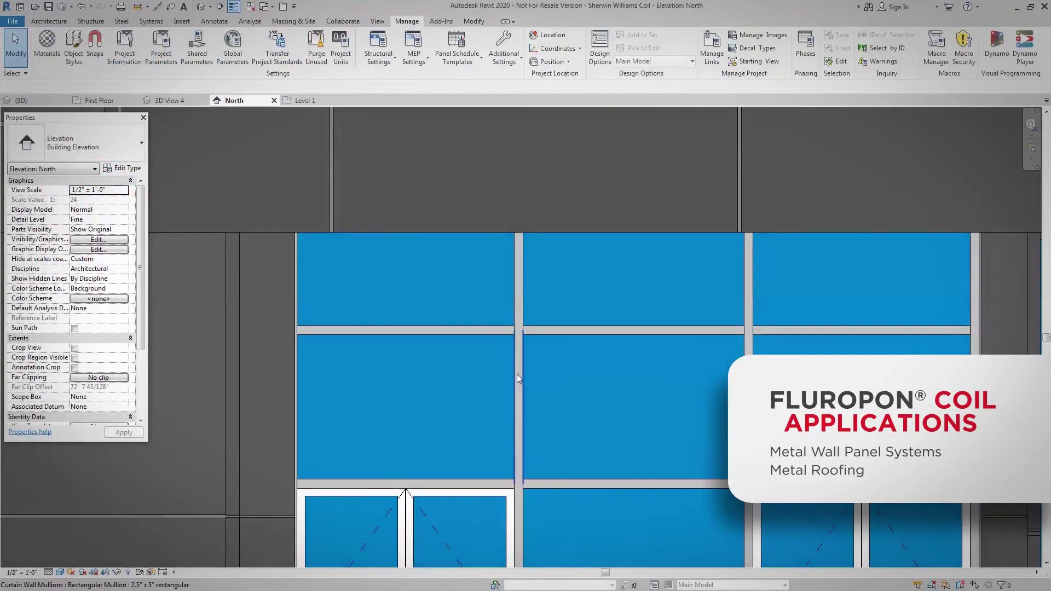
click(519, 378)
Set the mullion type's material to the Extrusion coating FLUROPON ARCADIA GREEN
click(133, 169)
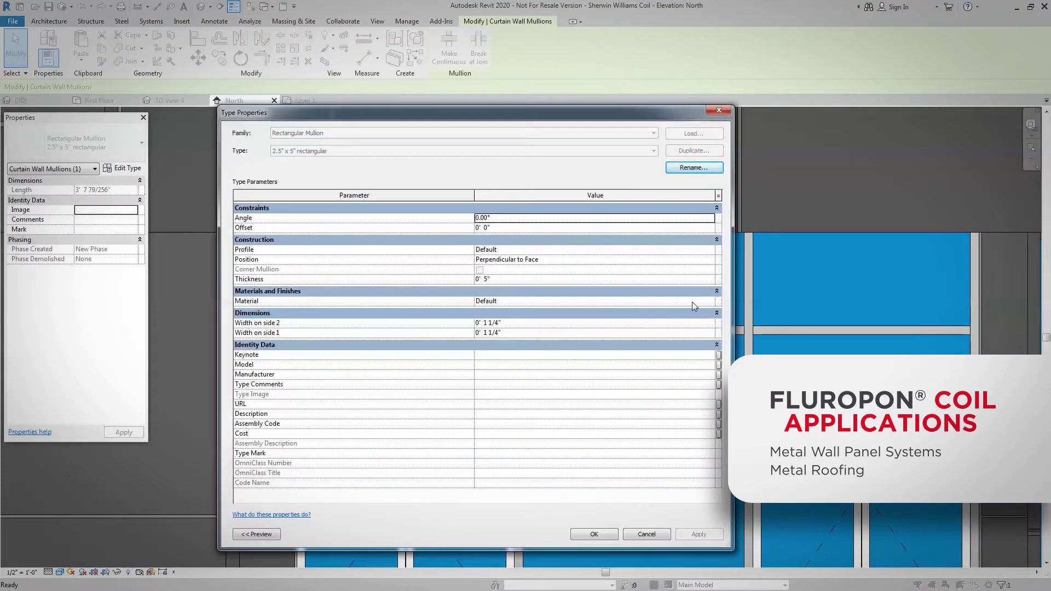
click(711, 301)
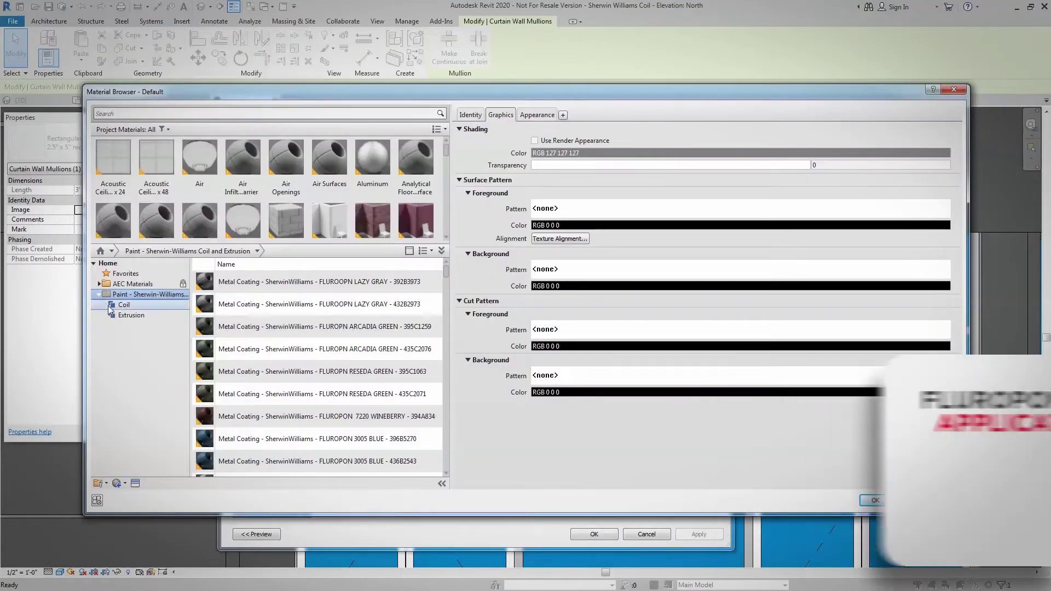
click(120, 315)
double_click(312, 307)
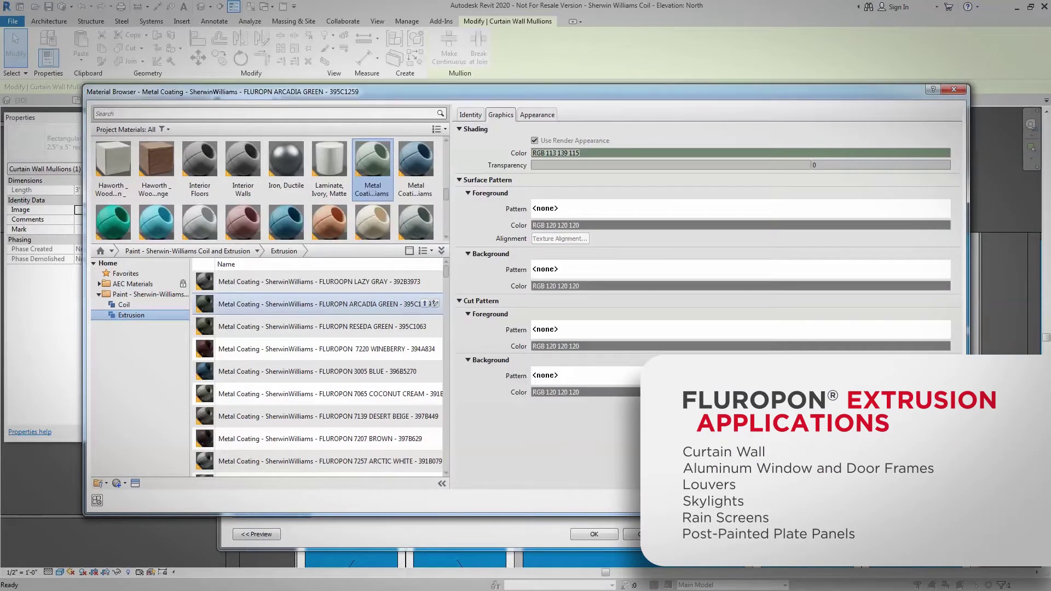
key(Return)
click(594, 535)
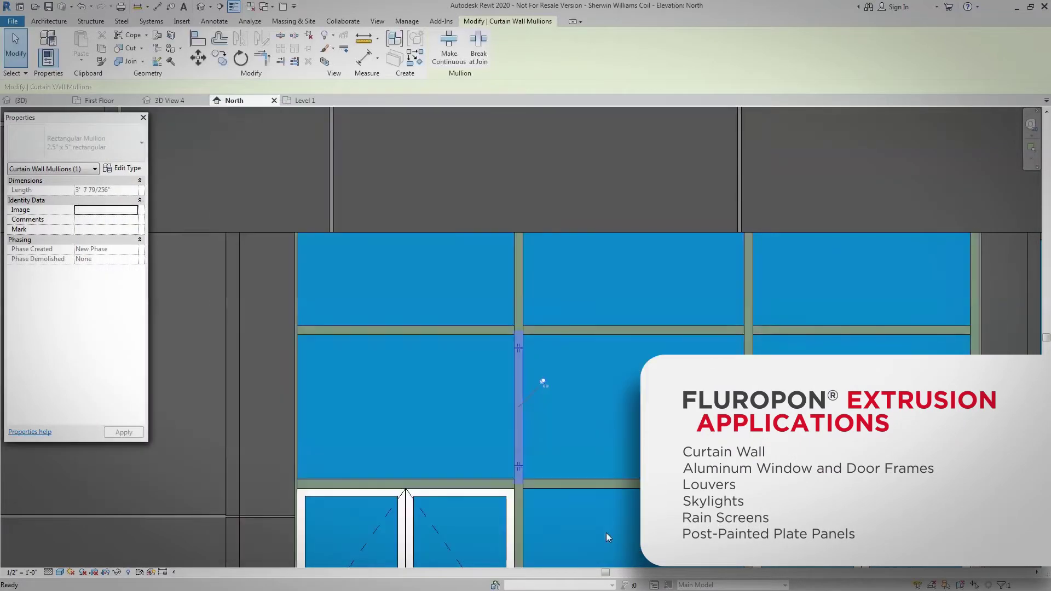
scroll(606, 533, down, 3)
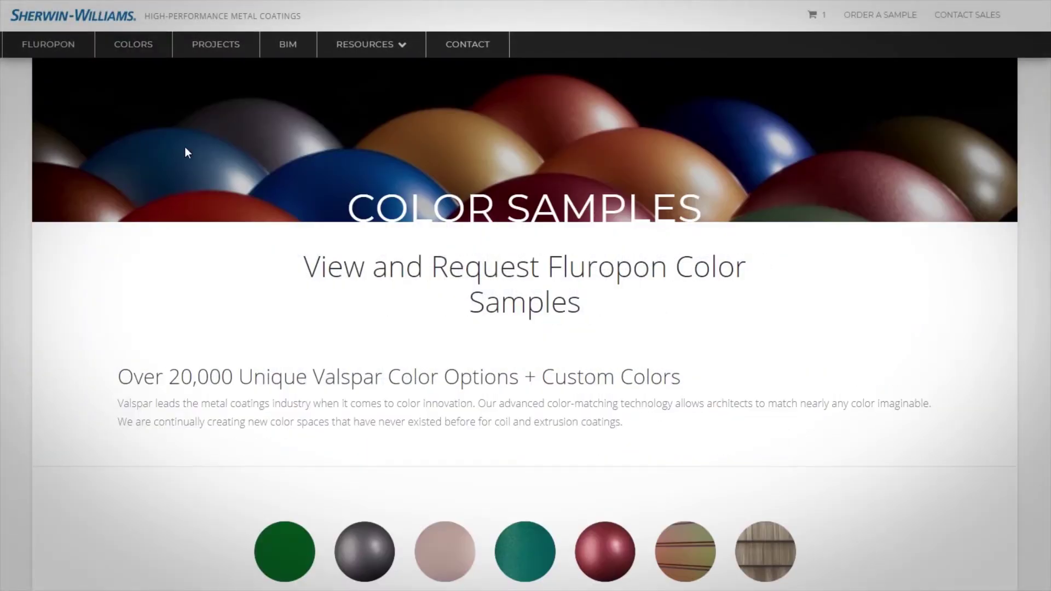
scroll(696, 343, down, 2)
scroll(703, 340, down, 3)
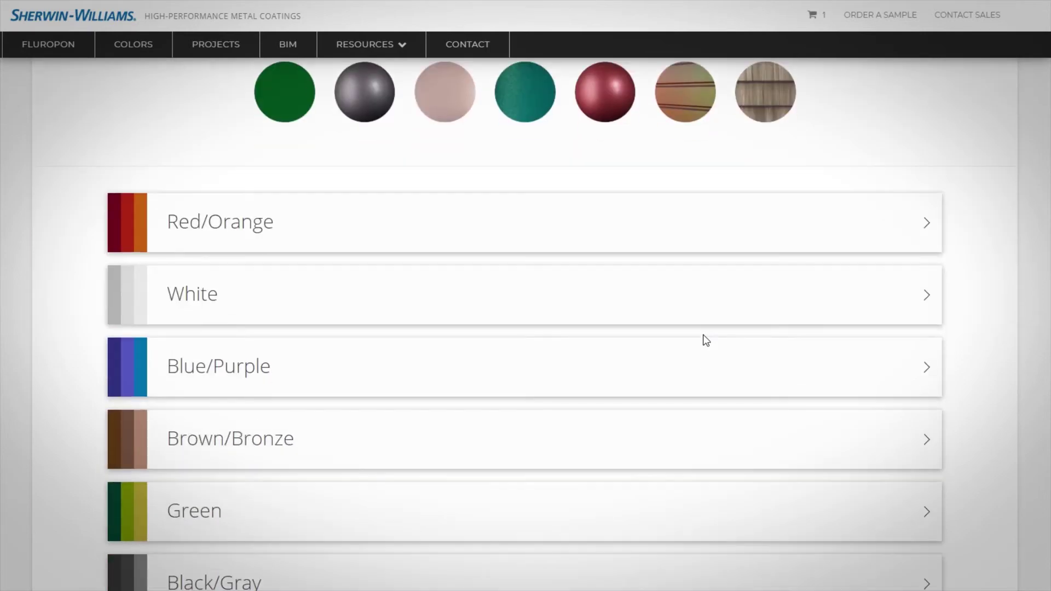
Expand the Red/Orange colour group and open the Guards Red II swatch details
click(682, 247)
click(716, 380)
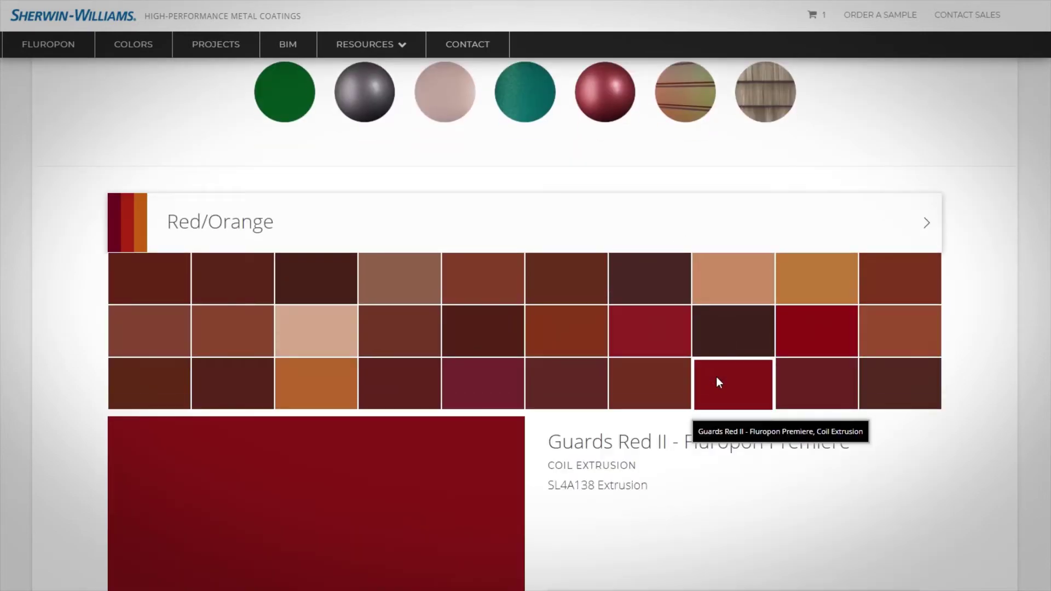
scroll(716, 382, down, 3)
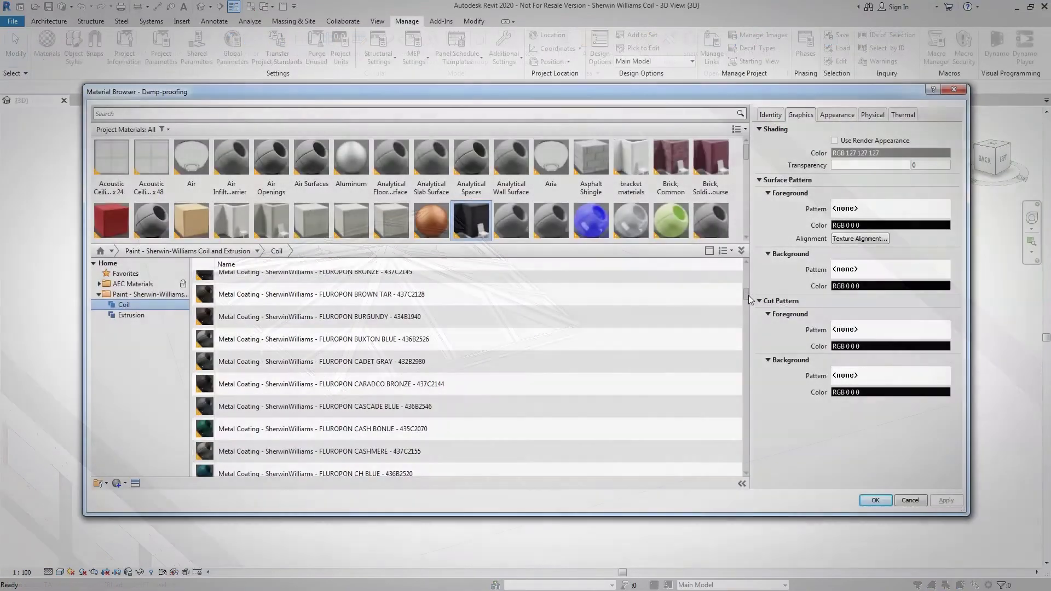
drag(749, 295, 747, 301)
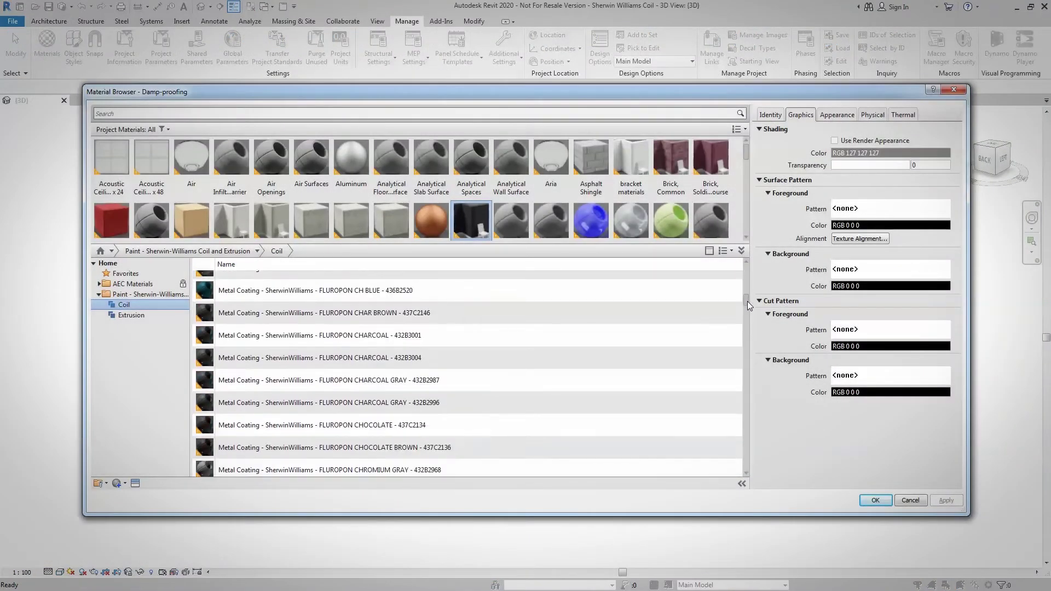